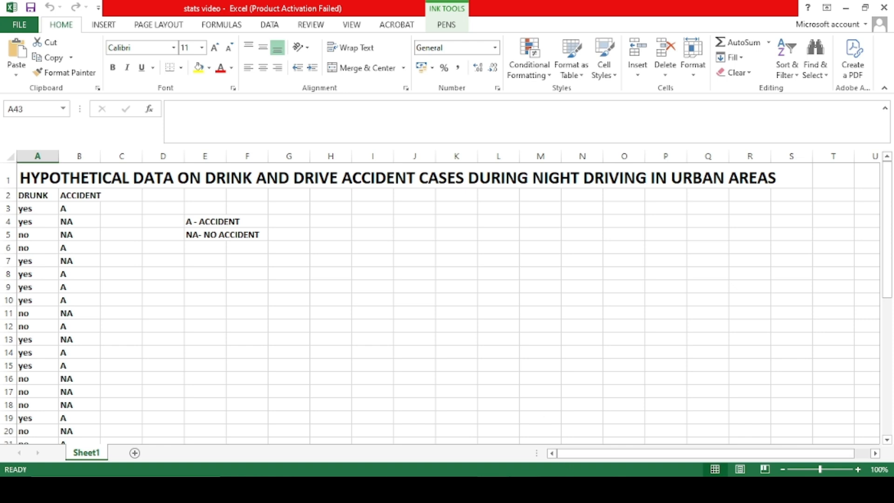
Copy the 40 rows of DRUNK and ACCIDENT values in Excel cells A3:B42 over to SPSS
{"action": "mouse_move", "coordinate": [525, 490]}
{"action": "left_click", "coordinate": [581, 449]}
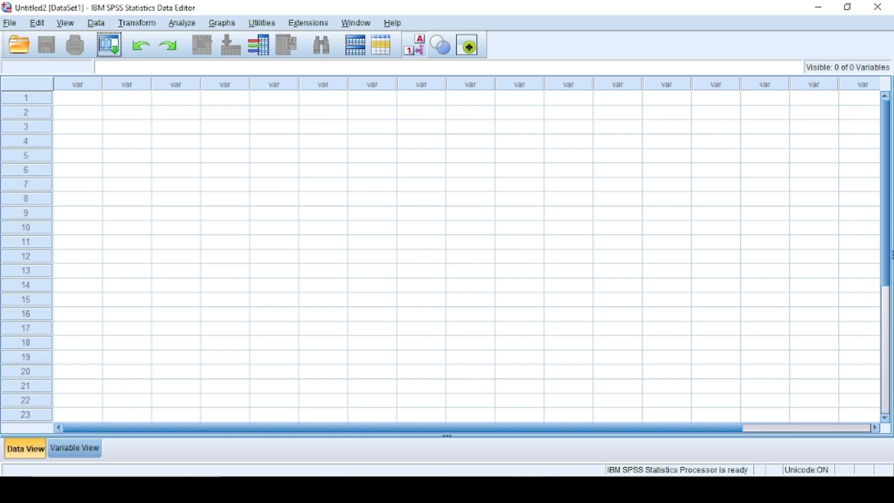
{"action": "left_click", "coordinate": [494, 489]}
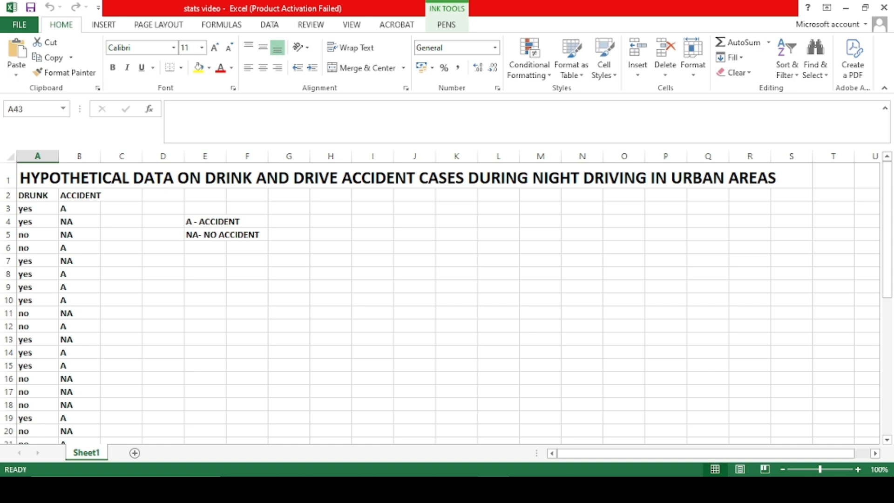
{"action": "left_click", "coordinate": [25, 212]}
{"action": "mouse_move", "coordinate": [25, 212]}
{"action": "left_mouse_down"}
{"action": "mouse_move", "coordinate": [120, 335]}
{"action": "mouse_move", "coordinate": [80, 417]}
{"action": "mouse_move", "coordinate": [98, 440]}
{"action": "mouse_move", "coordinate": [89, 440]}
{"action": "mouse_move", "coordinate": [56, 397]}
{"action": "mouse_move", "coordinate": [68, 409]}
{"action": "left_mouse_up"}
{"action": "key", "text": "ctrl+c"}
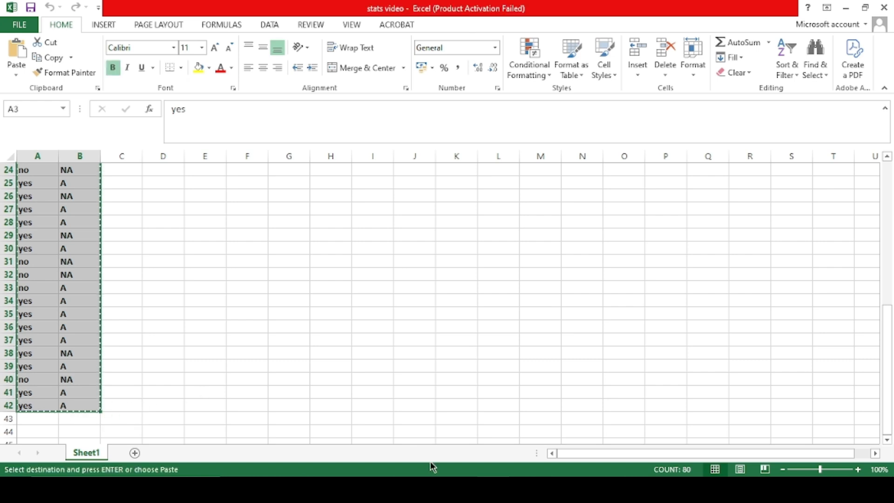
{"action": "left_click", "coordinate": [525, 489]}
{"action": "left_click", "coordinate": [609, 441]}
Paste the responses as VAR00001 (yes/no) and VAR00002 (A/NA), widening the VAR00001 column
{"action": "left_click", "coordinate": [72, 98]}
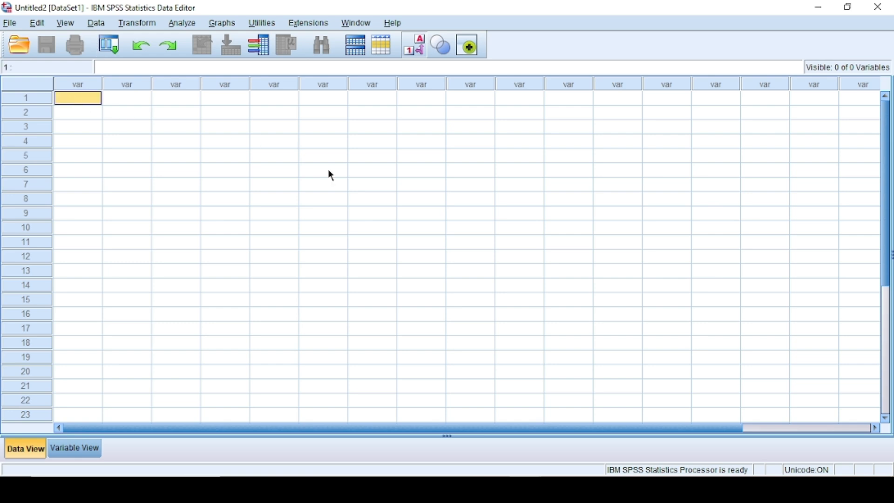
{"action": "key", "text": "ctrl+v"}
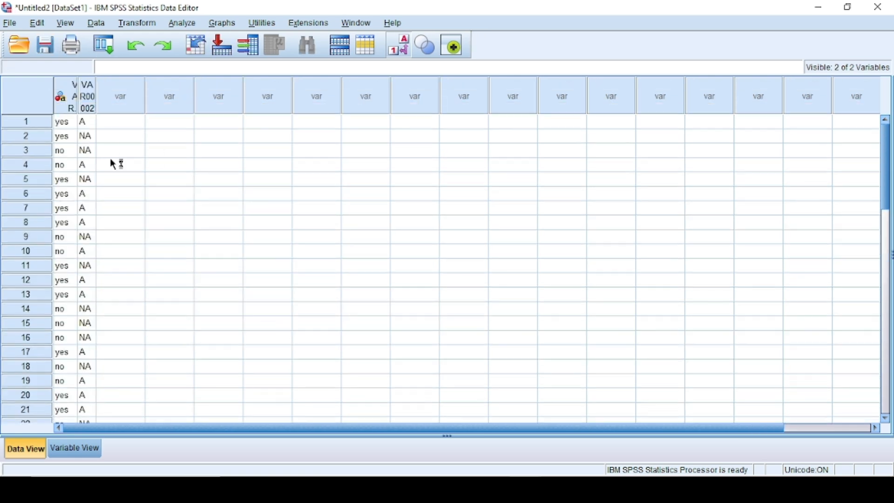
{"action": "left_click", "coordinate": [84, 97]}
{"action": "left_click_drag", "start_coordinate": [78, 95], "coordinate": [149, 94]}
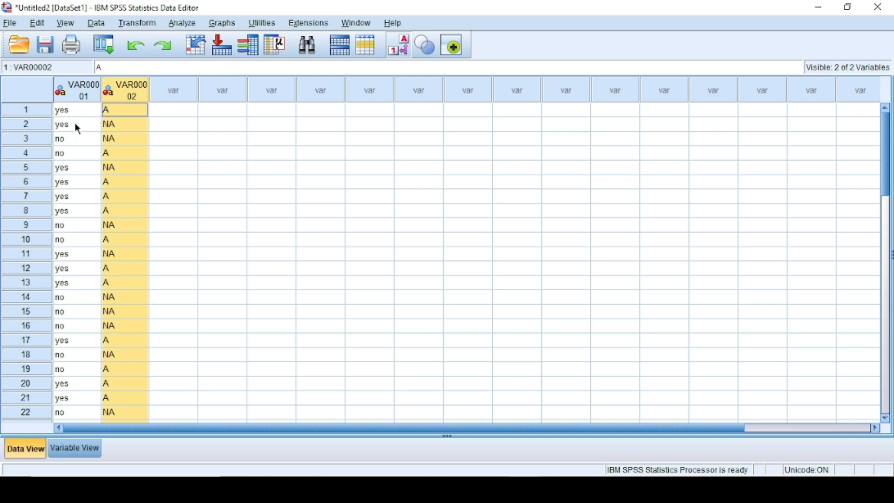
Rename the two variables to drink_status and acc_status in Variable View
{"action": "left_click", "coordinate": [82, 448]}
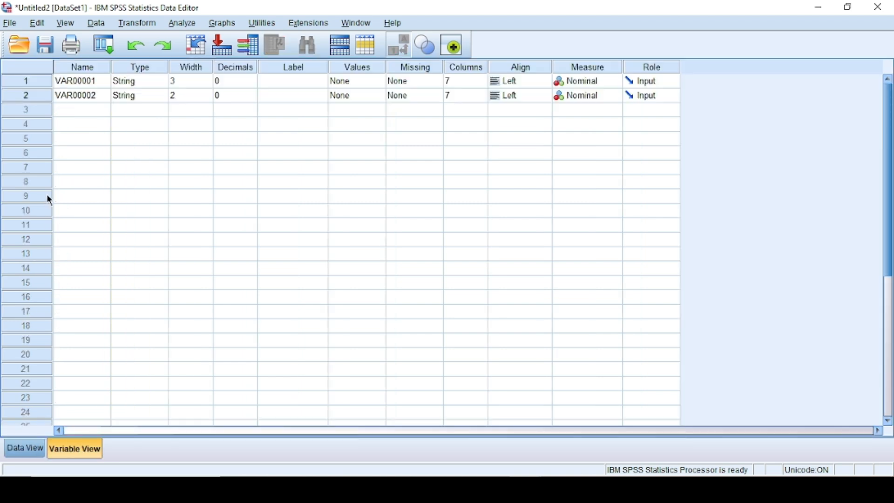
{"action": "left_click", "coordinate": [76, 76]}
{"action": "type", "text": "drink"}
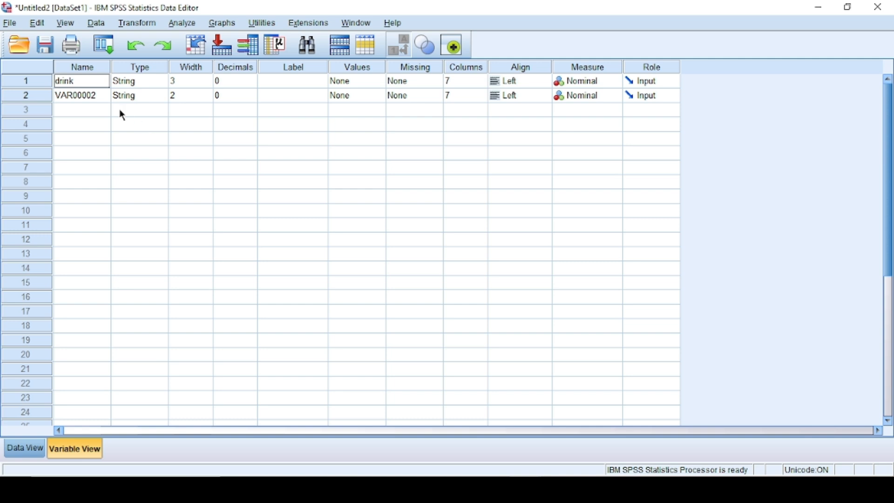
{"action": "type", "text": "_status"}
{"action": "left_click", "coordinate": [102, 99]}
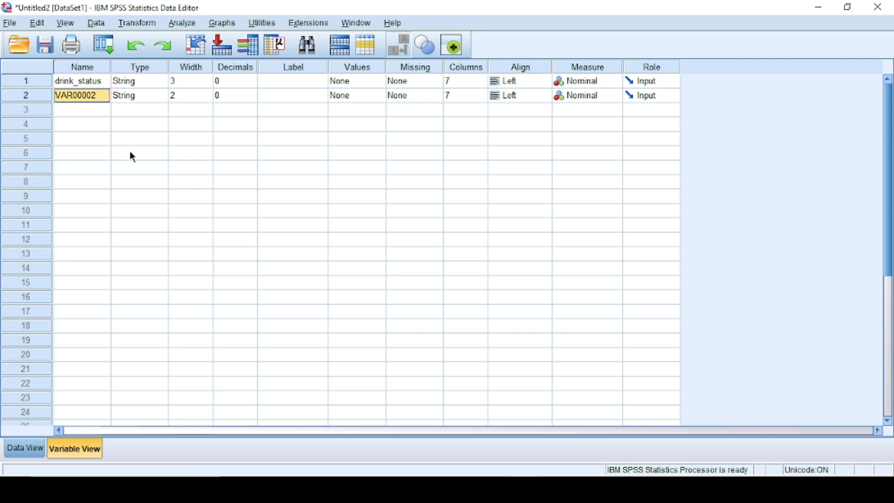
{"action": "type", "text": "acc"}
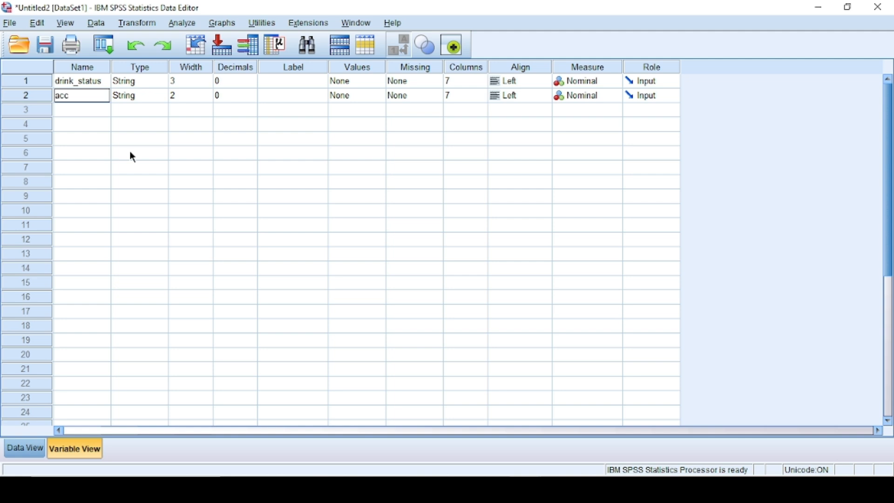
{"action": "type", "text": "_status"}
Keep drink_status as a String type and return to Data View
{"action": "left_click", "coordinate": [163, 139]}
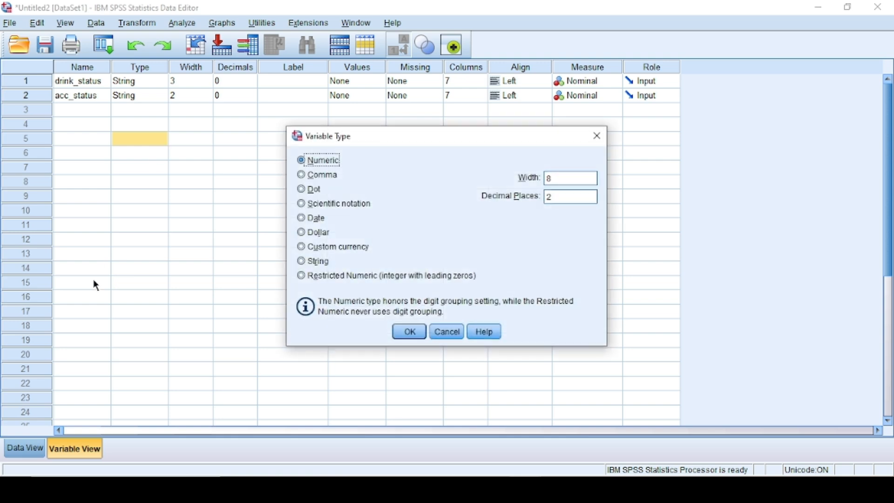
{"action": "left_click", "coordinate": [598, 137]}
{"action": "left_click", "coordinate": [163, 81]}
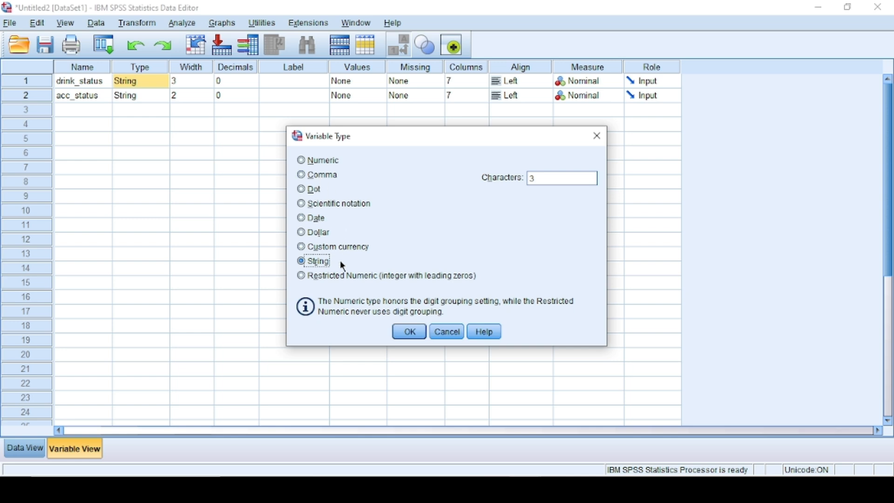
{"action": "left_click", "coordinate": [409, 331]}
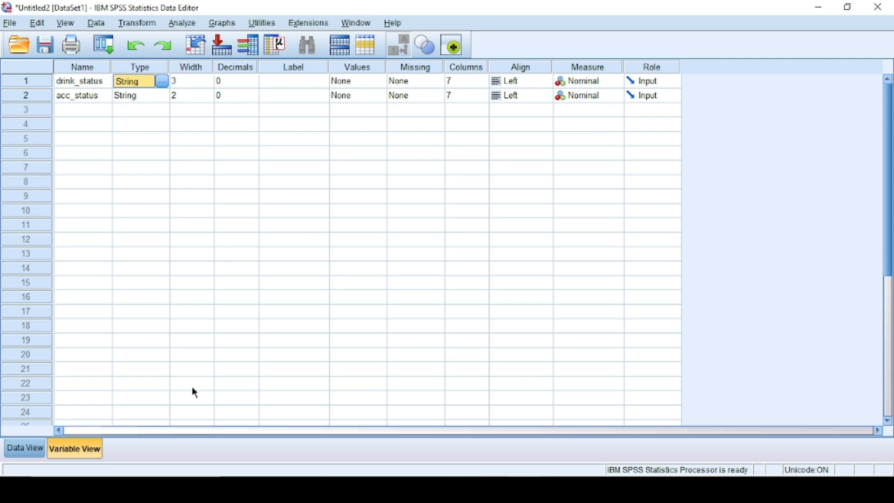
{"action": "left_click", "coordinate": [26, 450]}
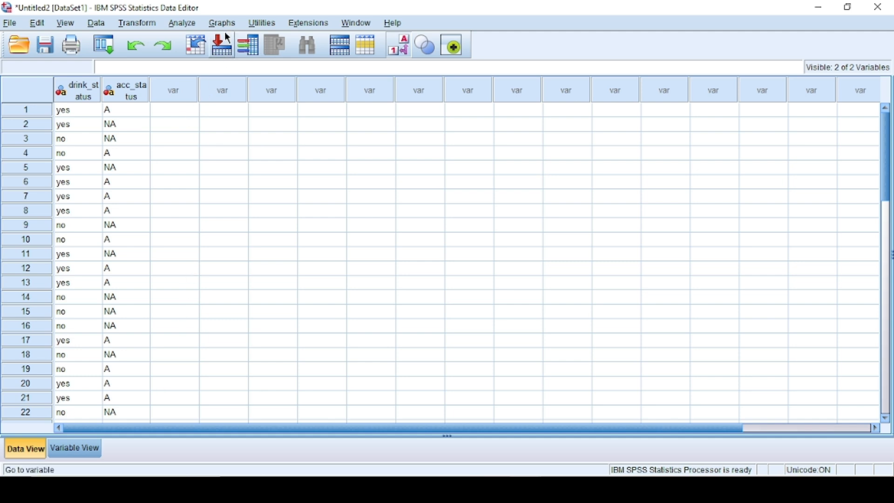
Open Crosstabs with drink_status in Row(s) and acc_status in Column(s)
{"action": "left_click", "coordinate": [186, 23]}
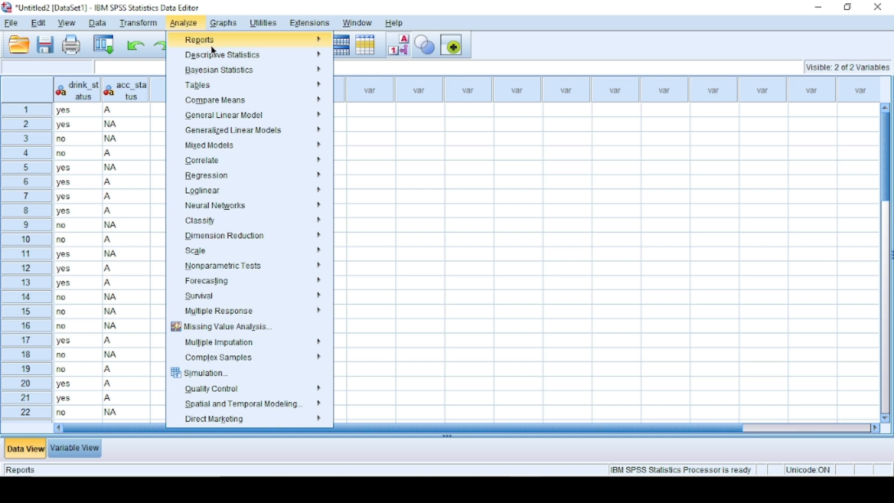
{"action": "mouse_move", "coordinate": [222, 57]}
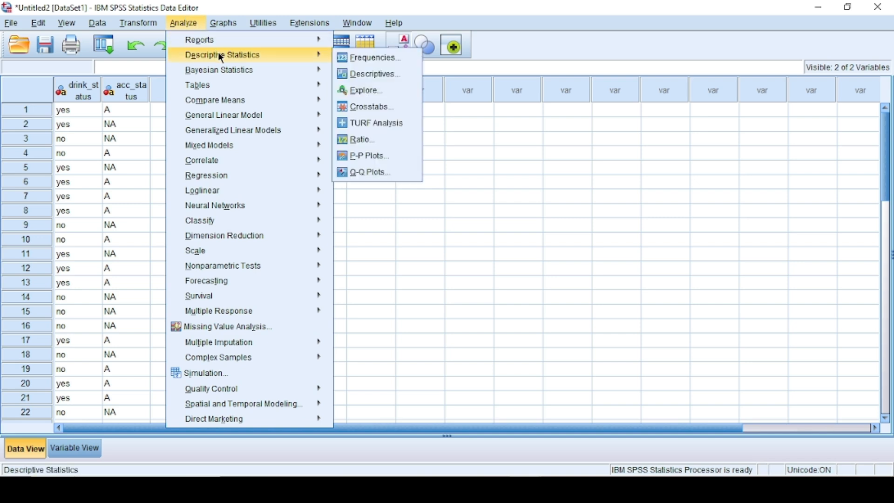
{"action": "left_click", "coordinate": [368, 107]}
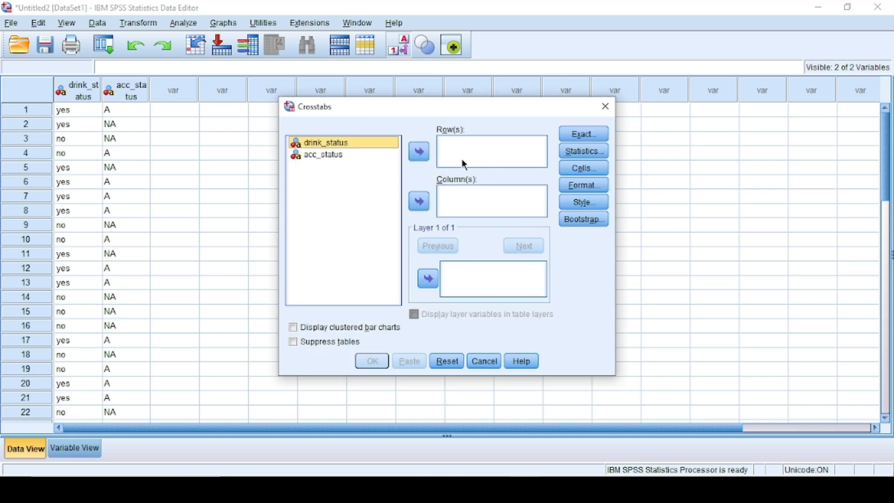
{"action": "left_click", "coordinate": [429, 152]}
{"action": "left_click", "coordinate": [346, 143]}
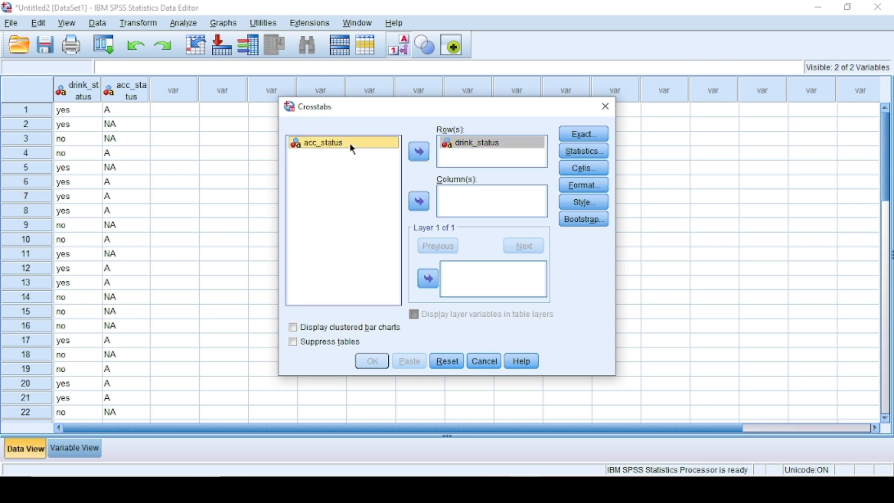
{"action": "left_click", "coordinate": [421, 204]}
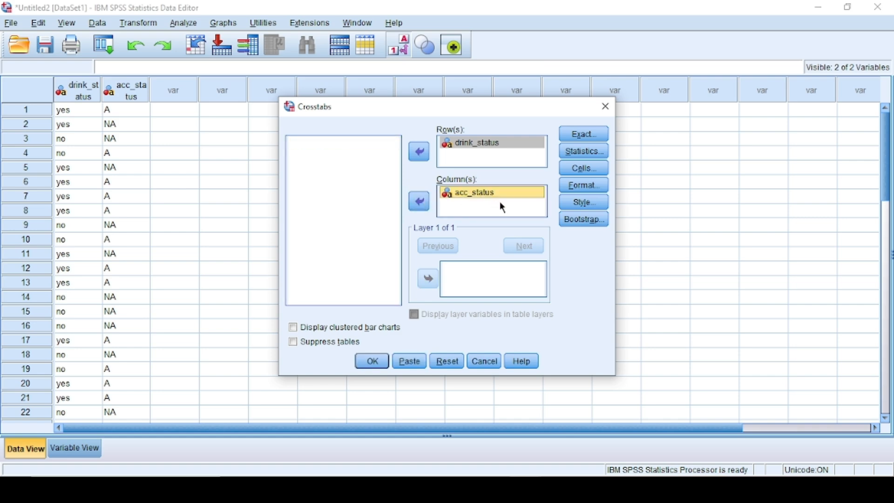
Request the Chi-square test and Phi and Cramer's V statistics
{"action": "left_click", "coordinate": [587, 152]}
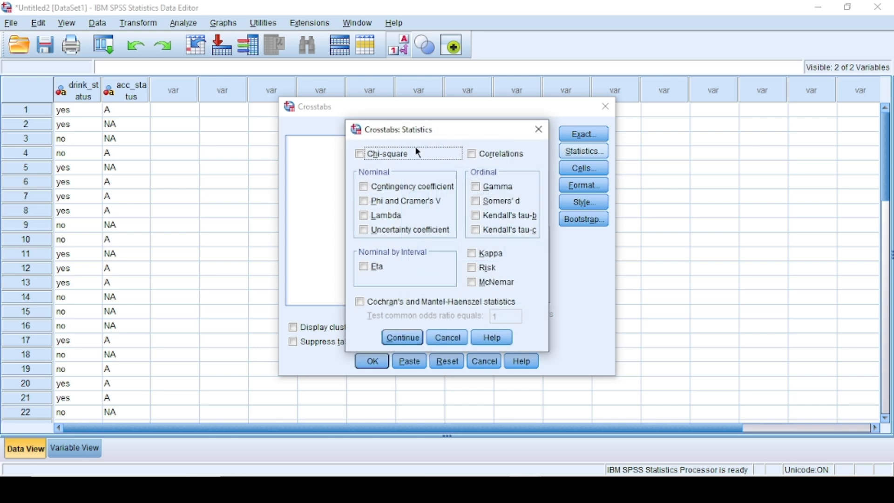
{"action": "left_click", "coordinate": [362, 154]}
{"action": "left_click", "coordinate": [365, 202]}
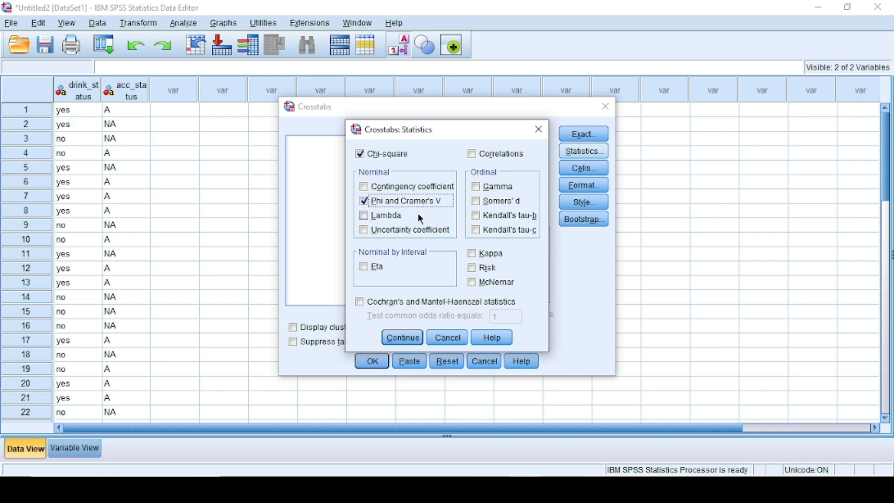
{"action": "left_click", "coordinate": [406, 337]}
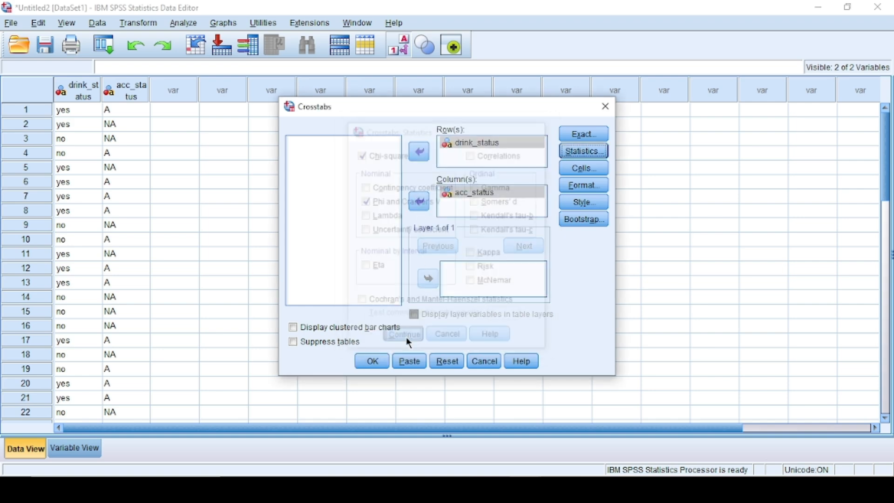
Show expected counts alongside observed counts in the crosstab cells
{"action": "left_click", "coordinate": [585, 168]}
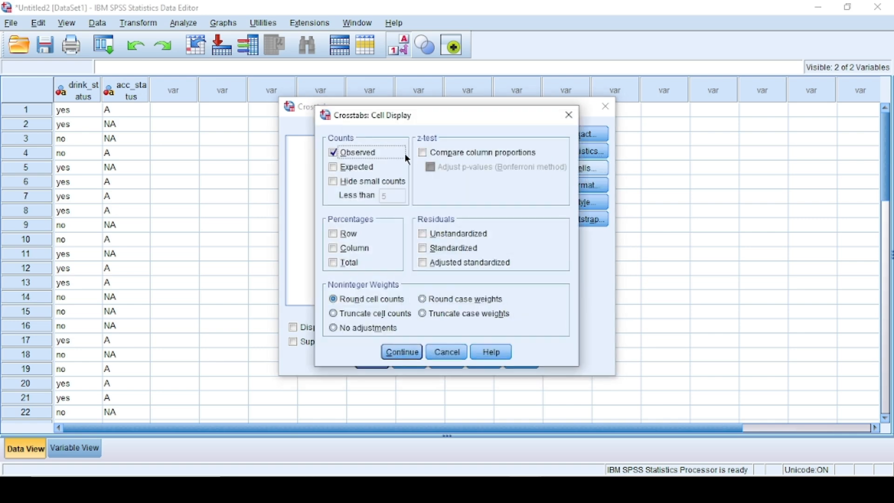
{"action": "left_click", "coordinate": [363, 167]}
{"action": "left_click", "coordinate": [408, 354]}
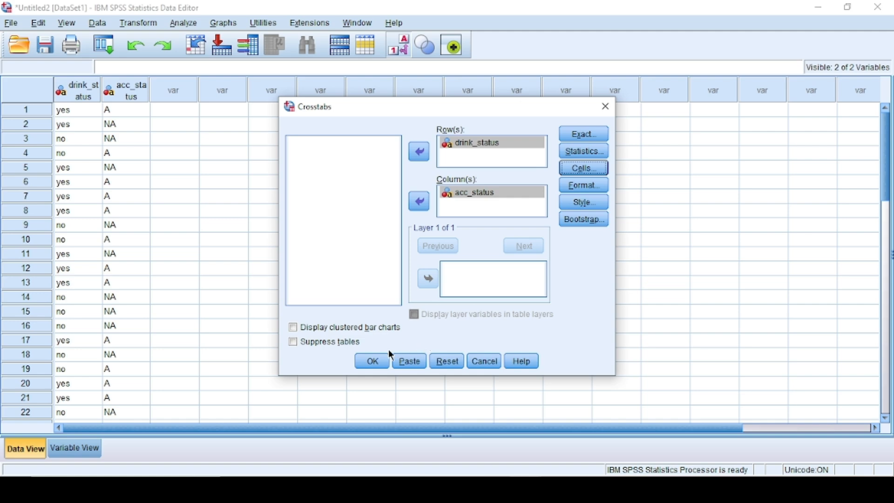
Run the crosstab, giving 40 valid cases and Pearson Chi-Square 8.864 (df 1, p = .003)
{"action": "left_click", "coordinate": [375, 361]}
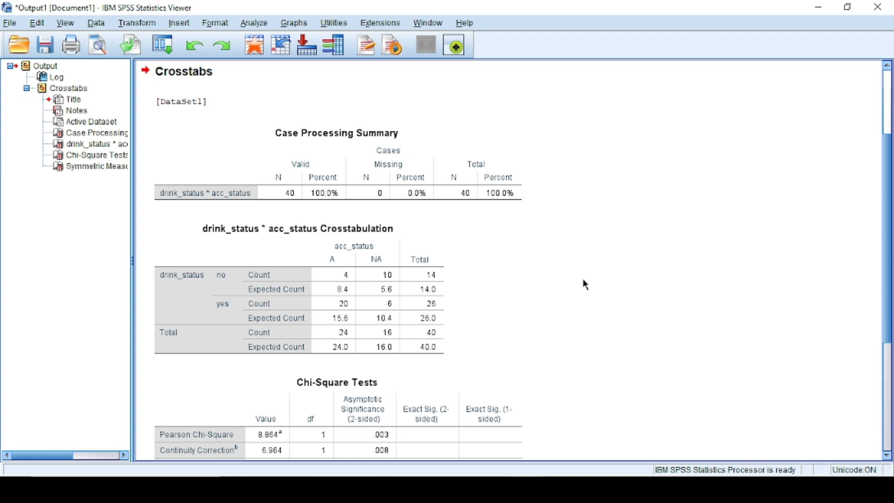
{"action": "left_click", "coordinate": [199, 289]}
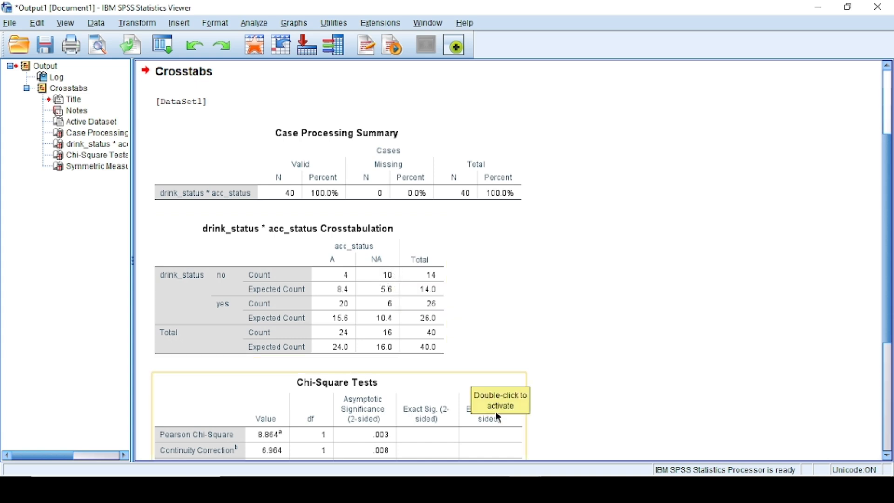
Scroll Output1 to the Symmetric Measures table showing Phi -.471 and Cramer's V .471
{"action": "mouse_move", "coordinate": [452, 462]}
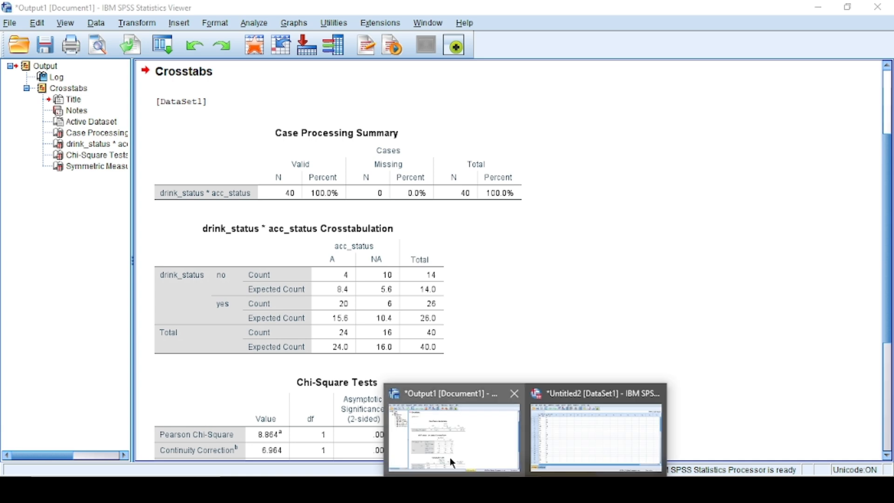
{"action": "left_click", "coordinate": [538, 455]}
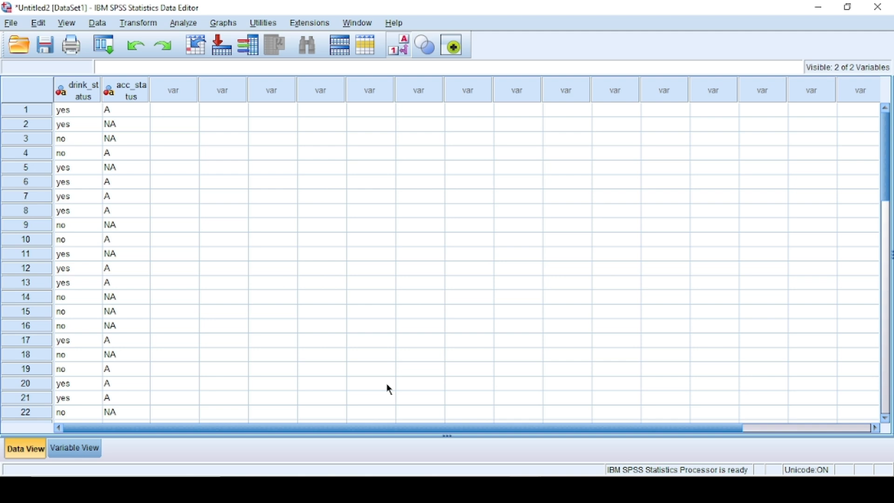
{"action": "mouse_move", "coordinate": [574, 467]}
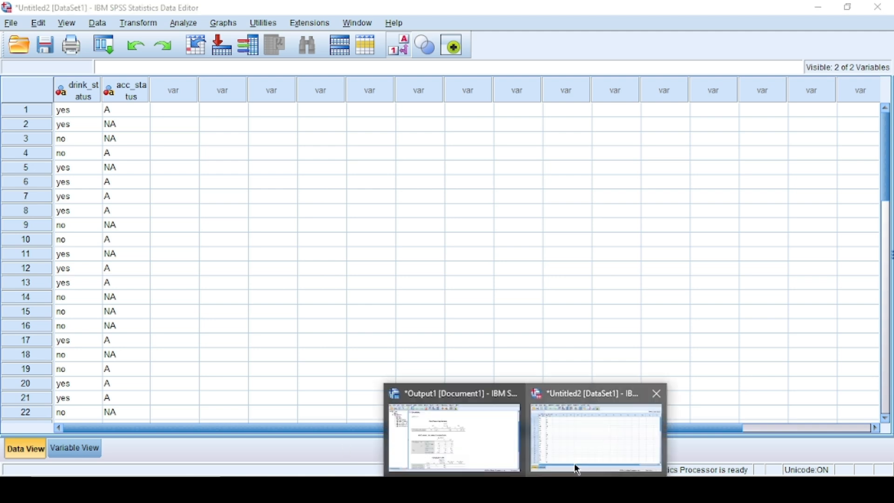
{"action": "left_click", "coordinate": [461, 446]}
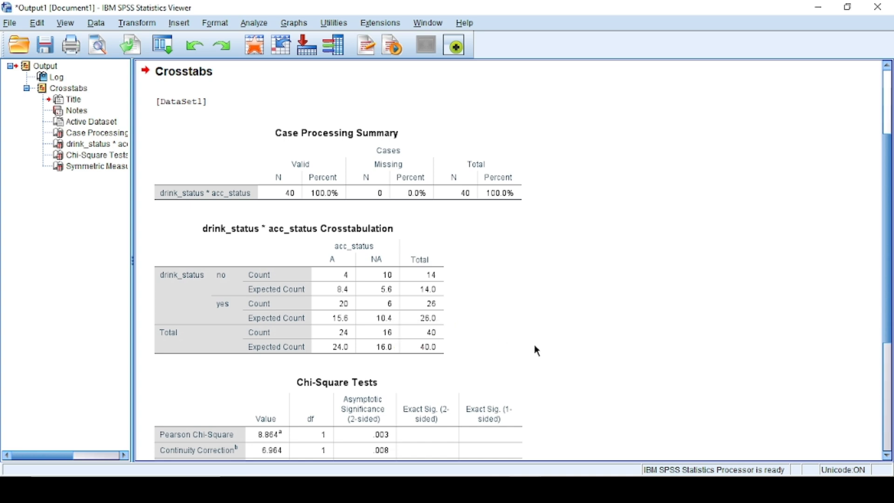
{"action": "scroll", "coordinate": [534, 344], "scroll_direction": "down", "scroll_amount": 5}
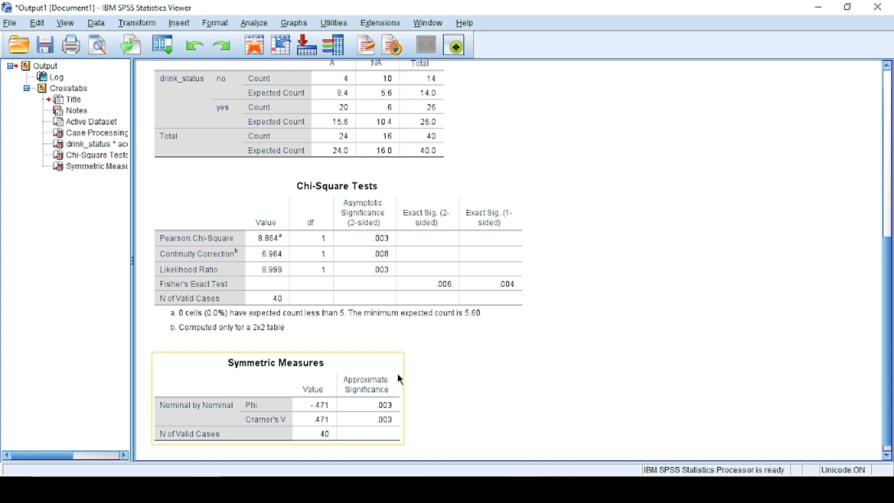